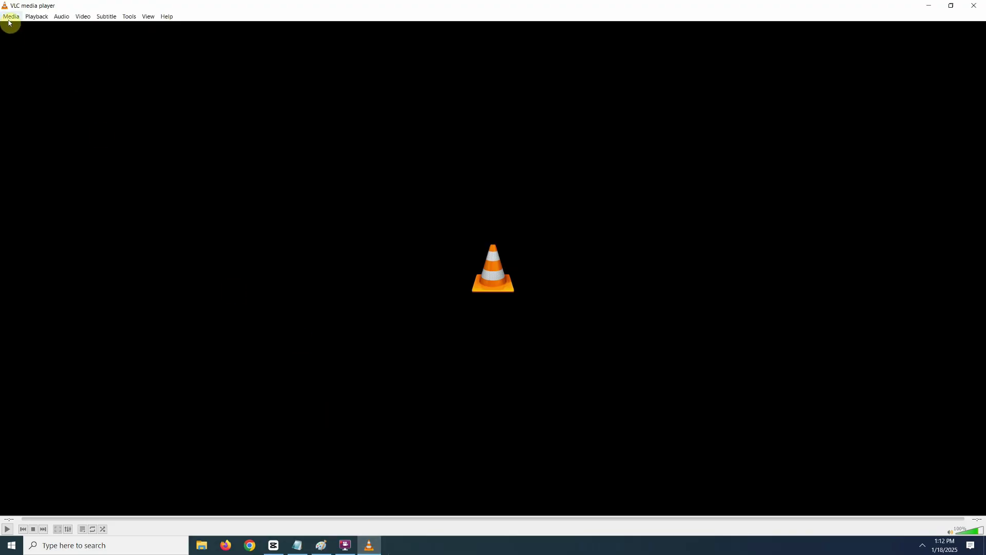
Step: Play the h264Preview_02_main RTSP stream in VLC, authenticating as admin with the camera password
left_click(9, 23)
left_click(77, 88)
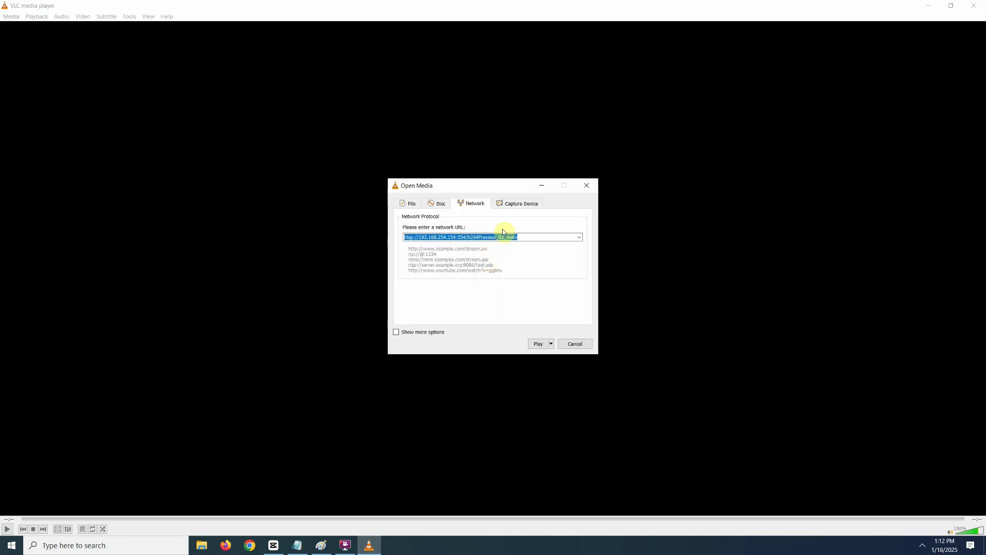
left_click(537, 343)
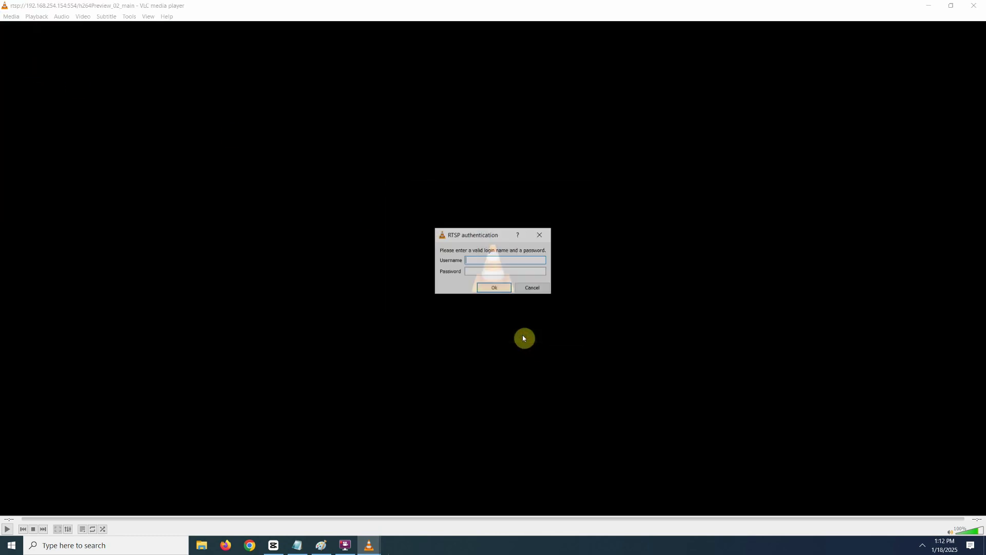
type("admin")
left_click(488, 271)
type("•••")
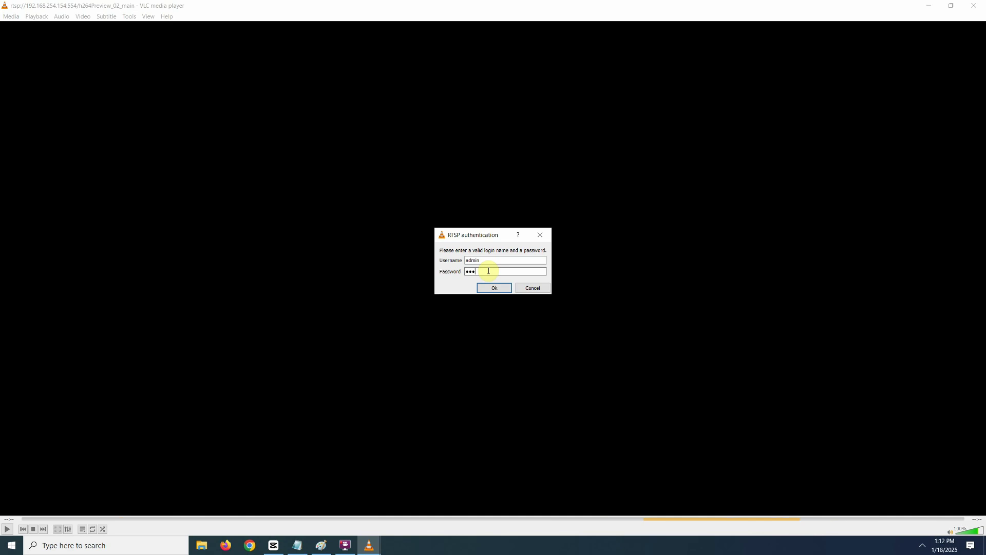
left_click(489, 288)
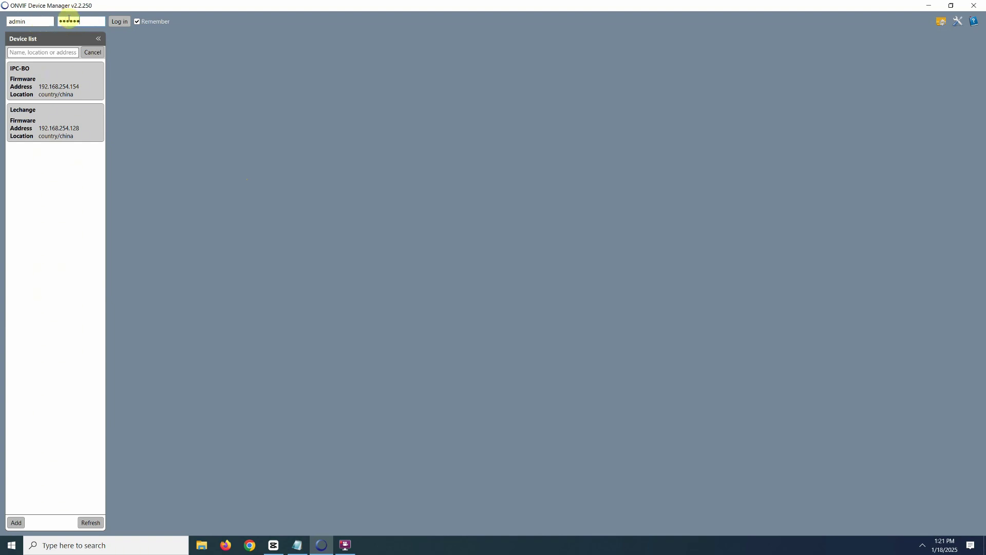
Step: Log in with the entered credentials and open the securitybros camera from the device list
left_click(117, 22)
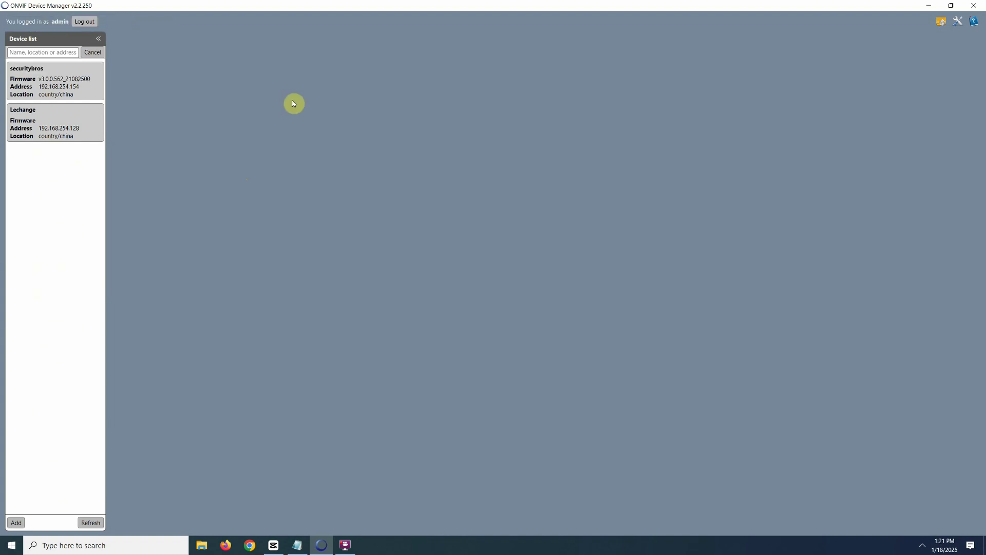
left_click(70, 85)
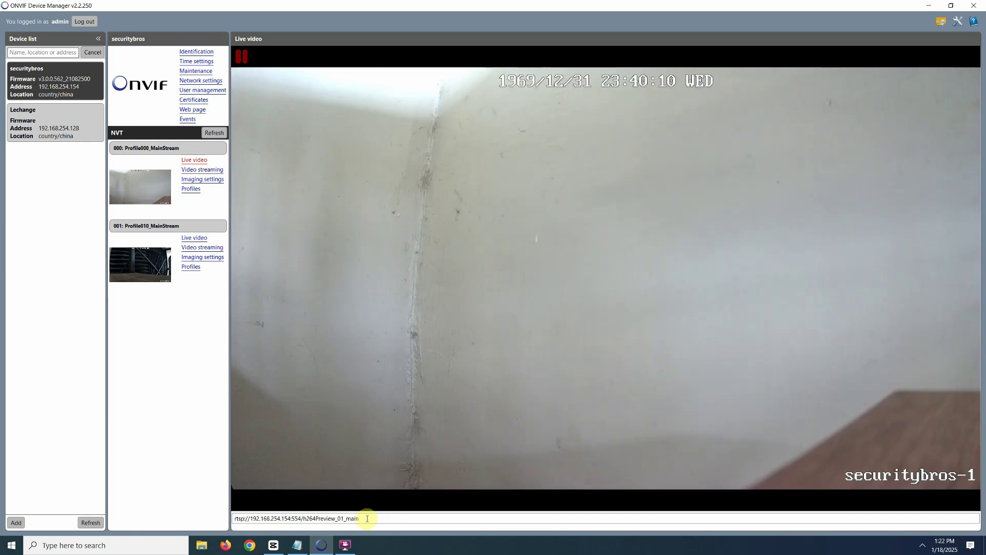
Step: Select and copy the h264Preview_01_main RTSP URL shown beneath the Profile000 live video
left_click_drag(368, 518, 232, 523)
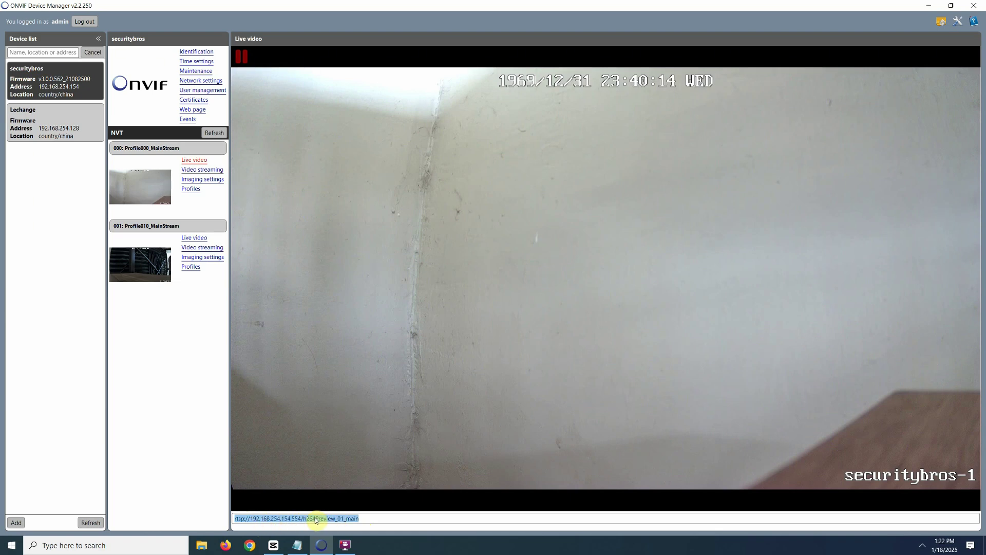
right_click(288, 519)
left_click(312, 499)
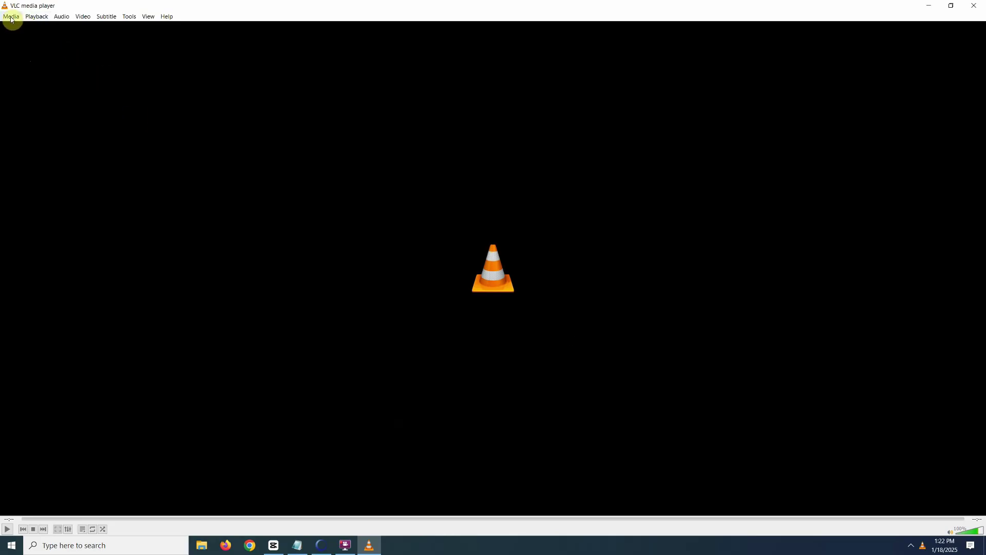
Step: Paste the copied h264Preview_01_main URL into VLC's network stream dialog and play it
left_click(11, 17)
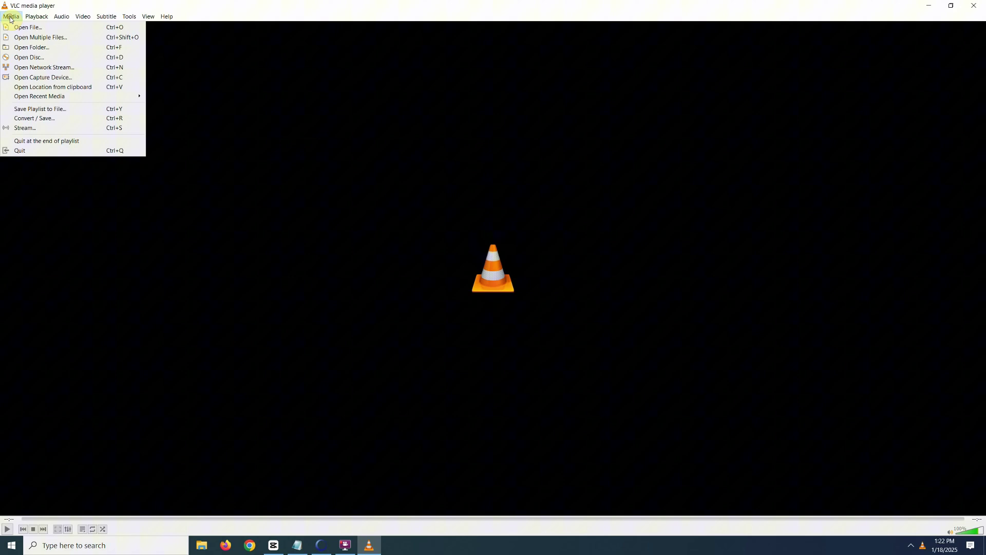
left_click(43, 70)
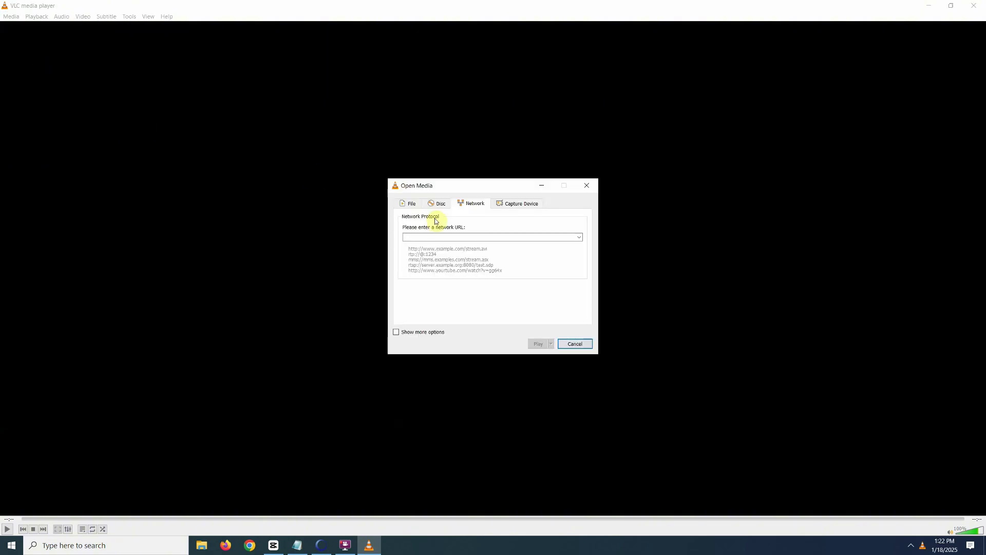
right_click(438, 236)
left_click(469, 282)
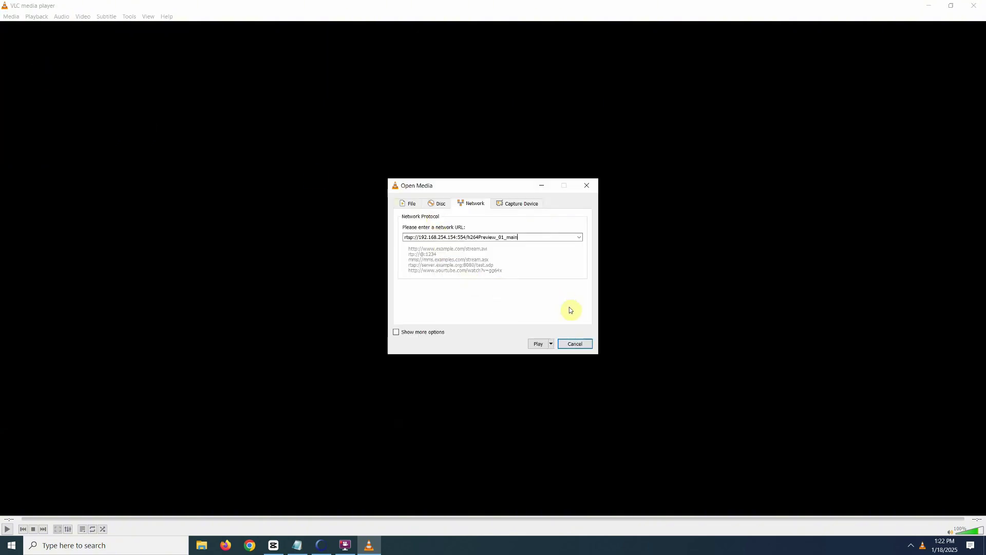
left_click(538, 343)
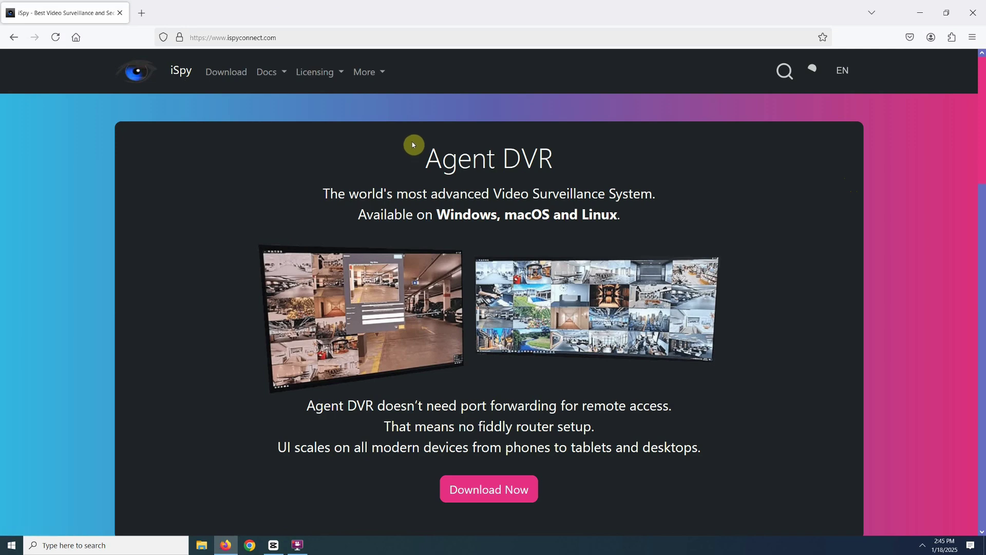
Step: Go to the iSpy Camera Connection Database and scroll down to the R manufacturers
left_click(373, 77)
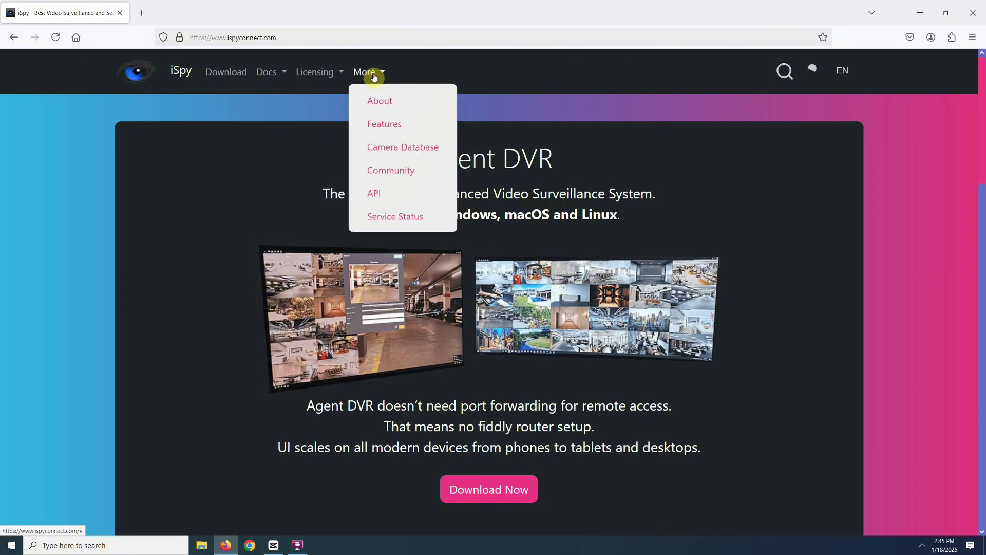
left_click(382, 149)
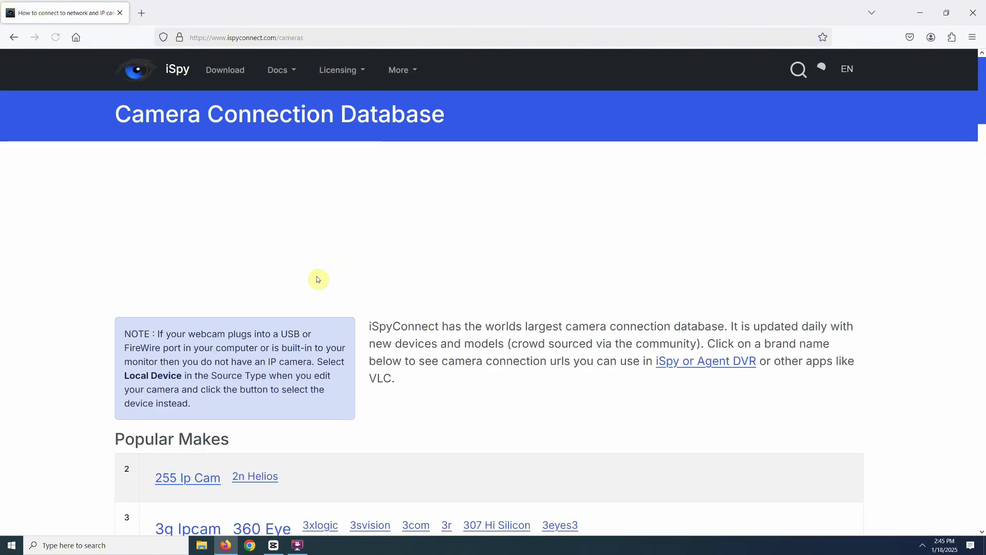
scroll(530, 244, "down", 3)
scroll(530, 244, "down", 12)
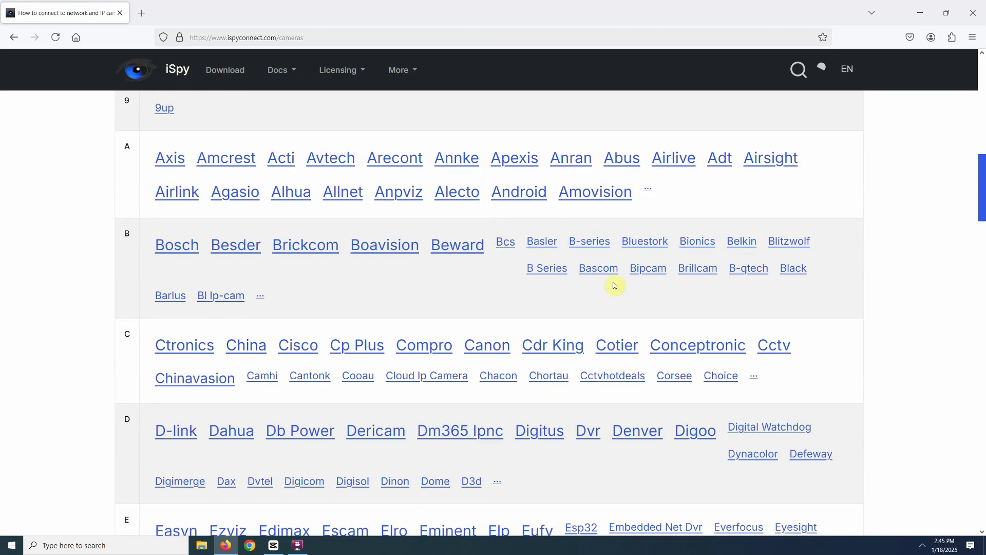
scroll(510, 260, "down", 15)
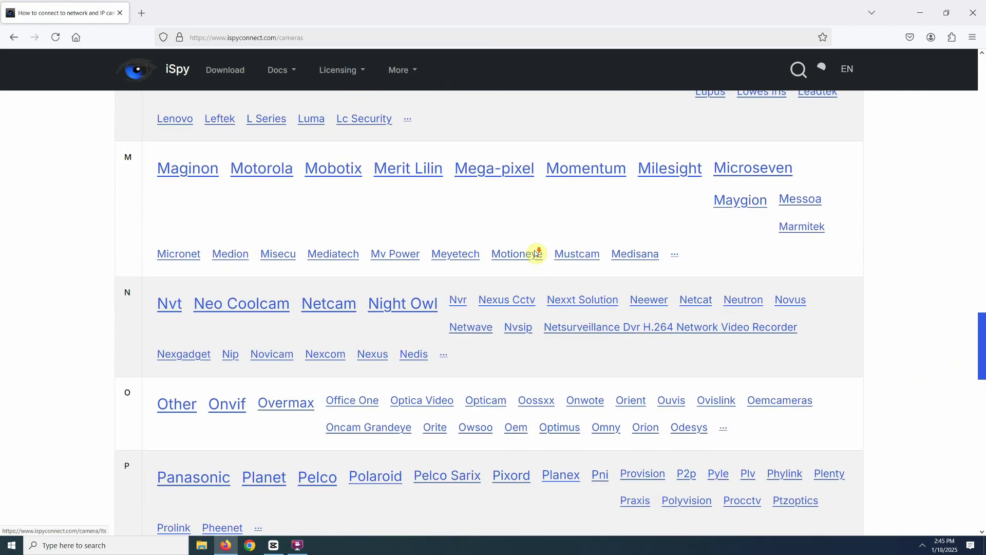
scroll(535, 253, "down", 3)
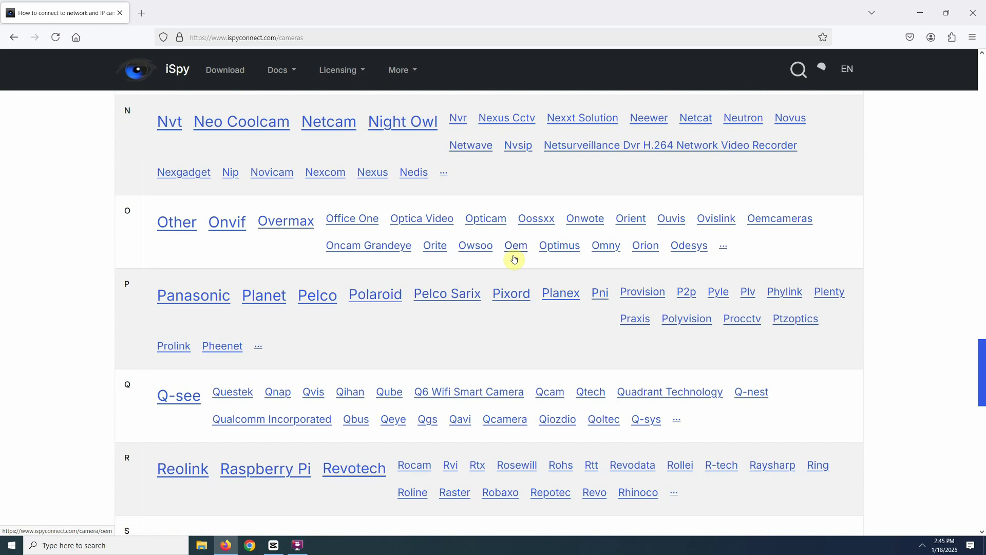
Step: Open the Reolink URL guide and scroll to its models and RTSP path table
left_click(193, 468)
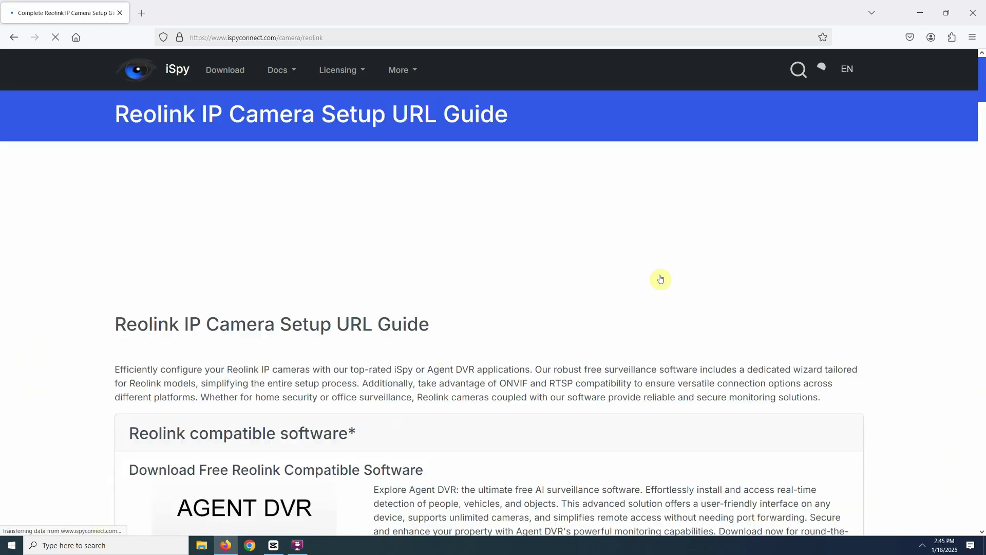
scroll(697, 253, "down", 12)
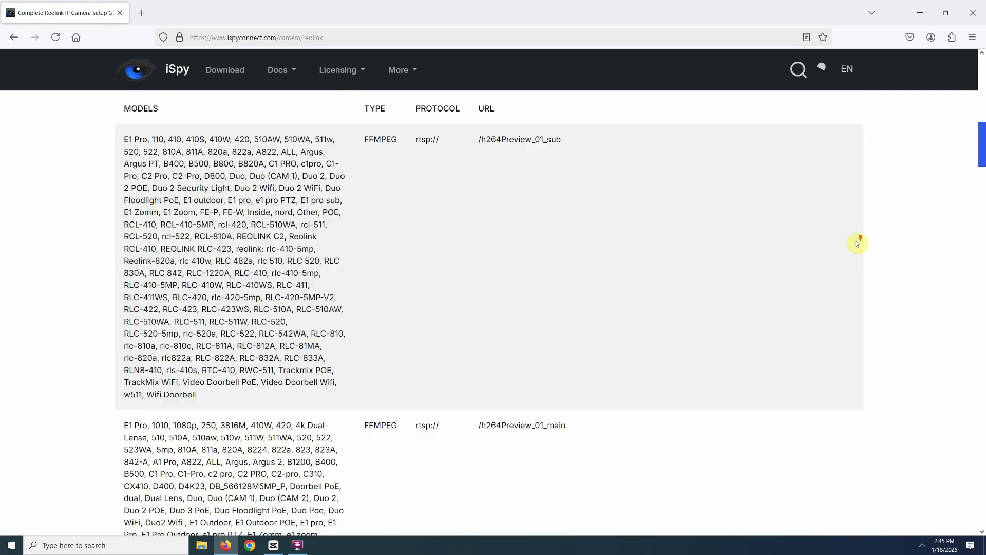
scroll(257, 259, "down", 3)
scroll(258, 263, "up", 4)
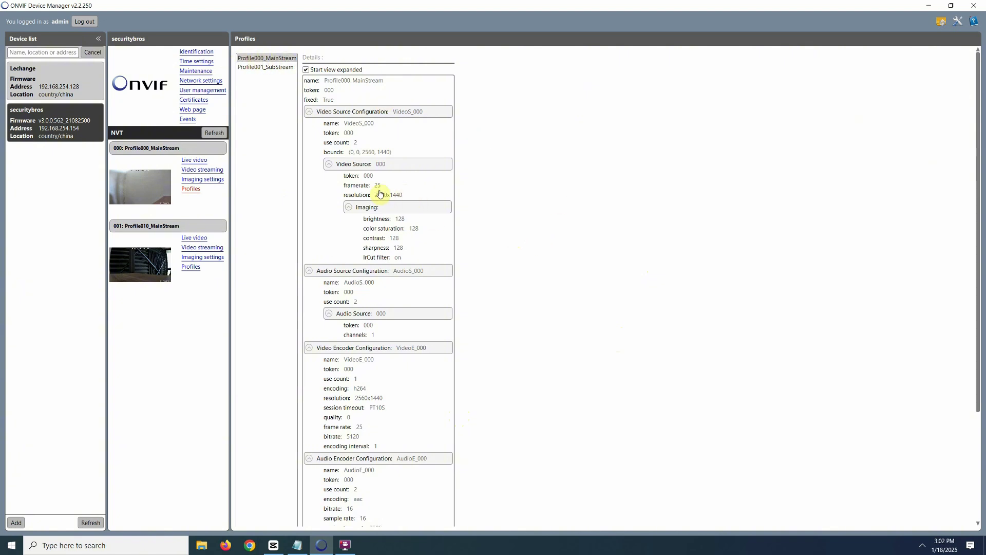
Step: Select Profile001_SubStream in the profile list to show its details
left_click(279, 69)
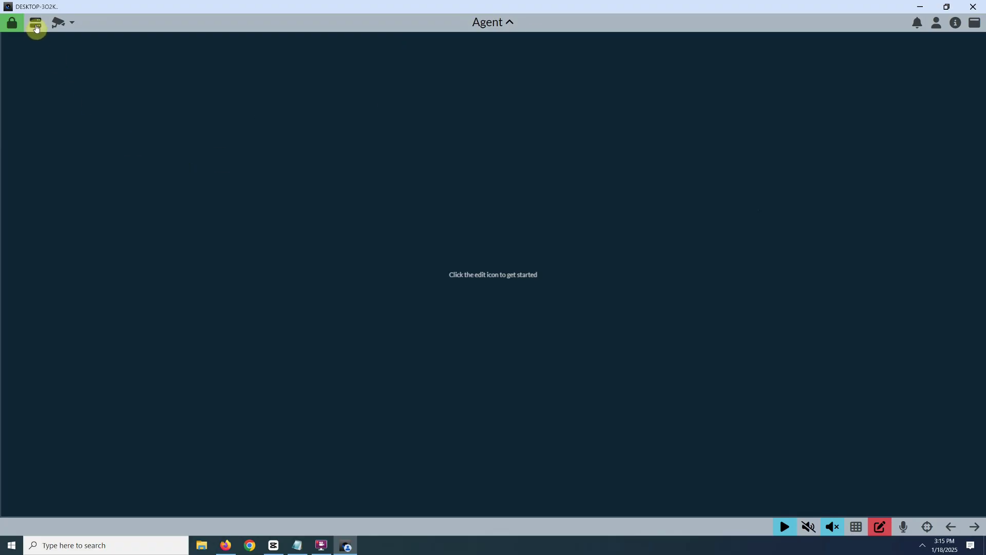
Step: Add a new device in Agent DVR using the Network Camera Wizard, accepting the recording configuration
left_click(36, 23)
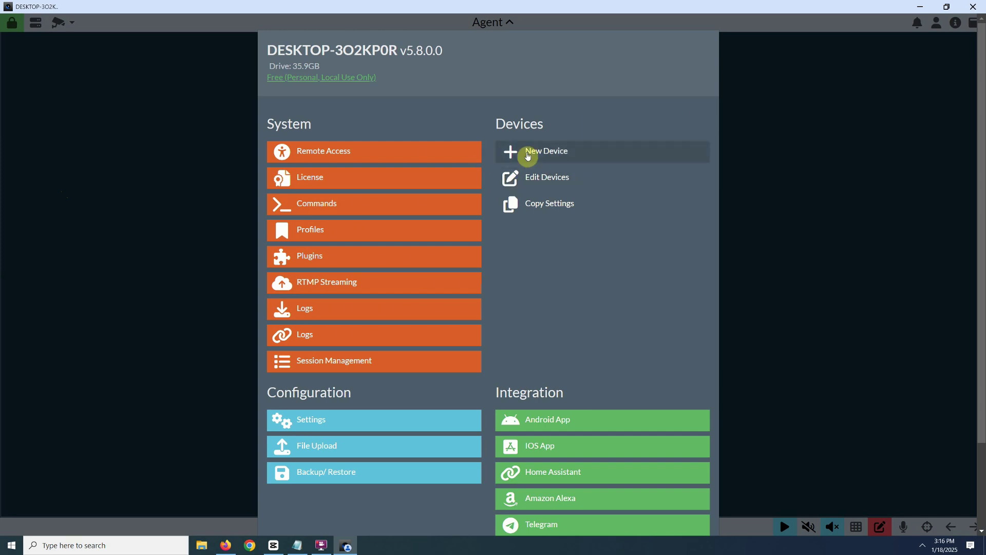
left_click(529, 154)
left_click(302, 484)
left_click(527, 89)
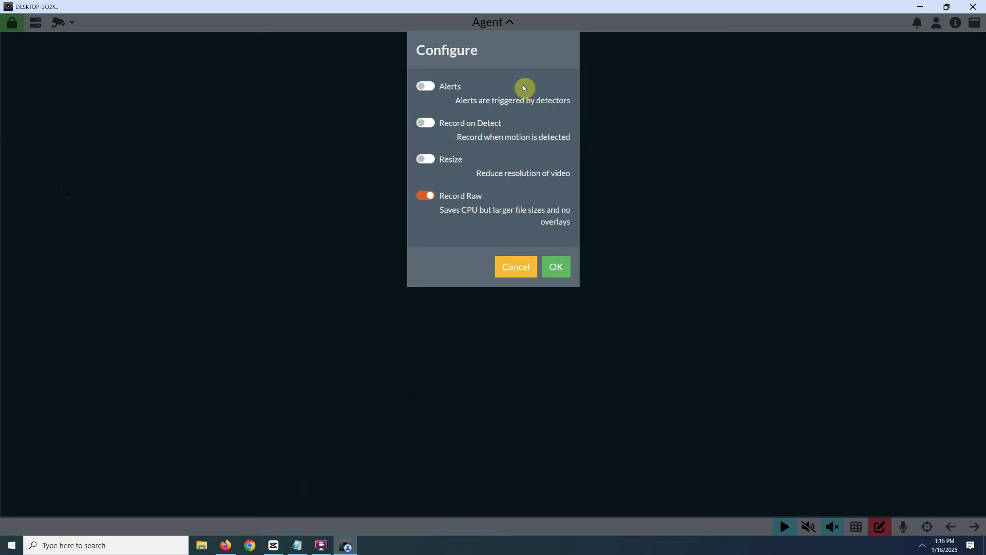
left_click(556, 267)
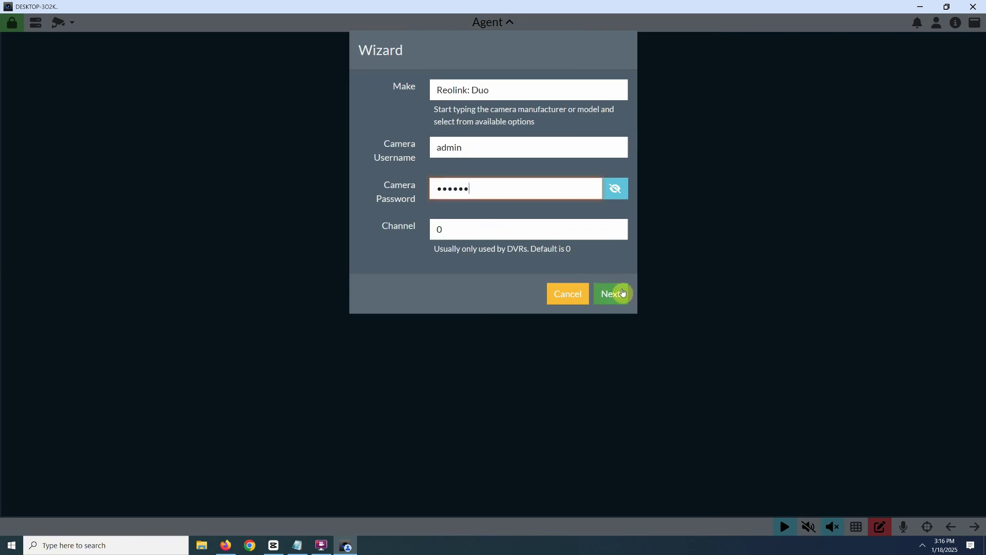
Step: Advance to the suggested Reolink: Duo connection URLs and test the h264Preview_01_main RTSP entry
left_click(622, 293)
left_click(615, 257)
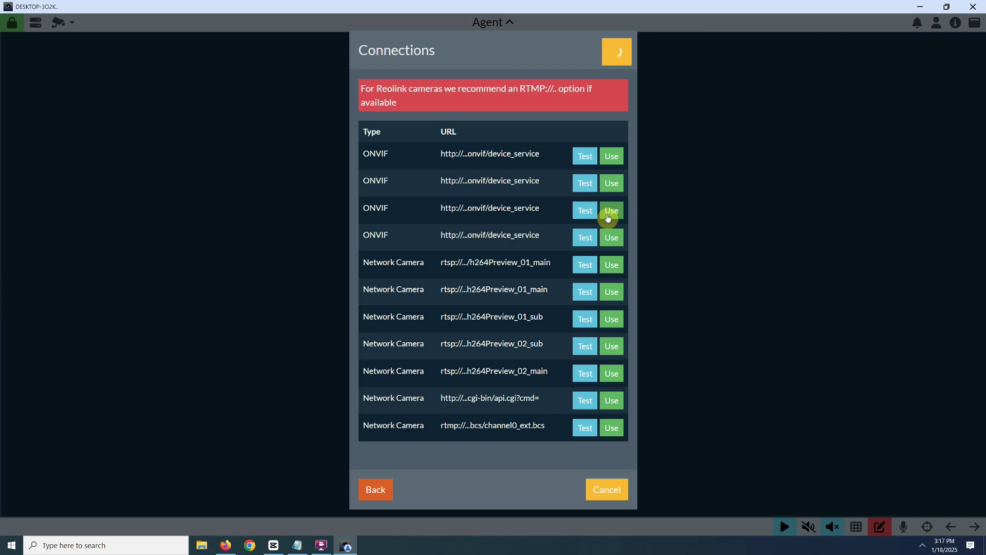
left_click(580, 267)
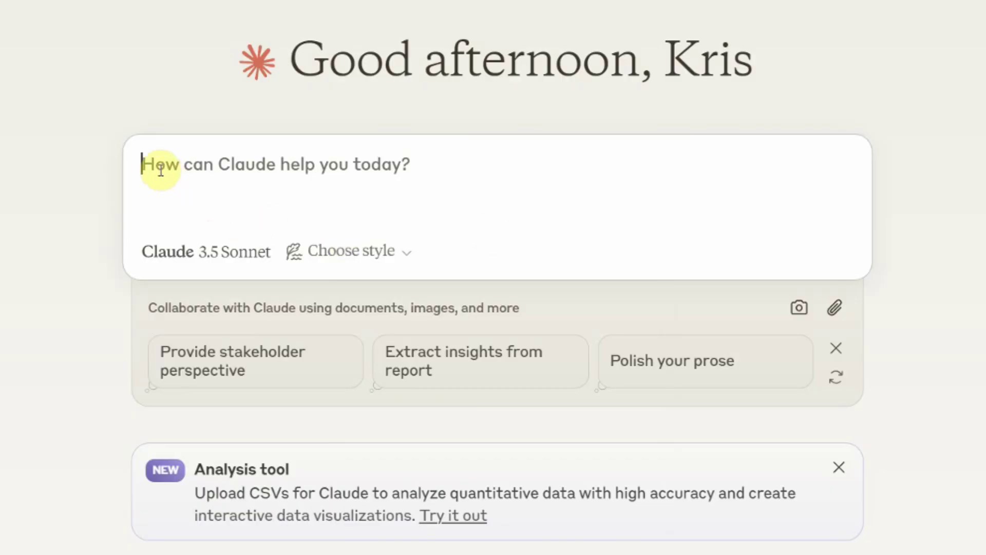
Step: Paste the question 'What is the RTSP URL format for Reolink?' into Claude's prompt box
right_click(152, 163)
left_click(189, 401)
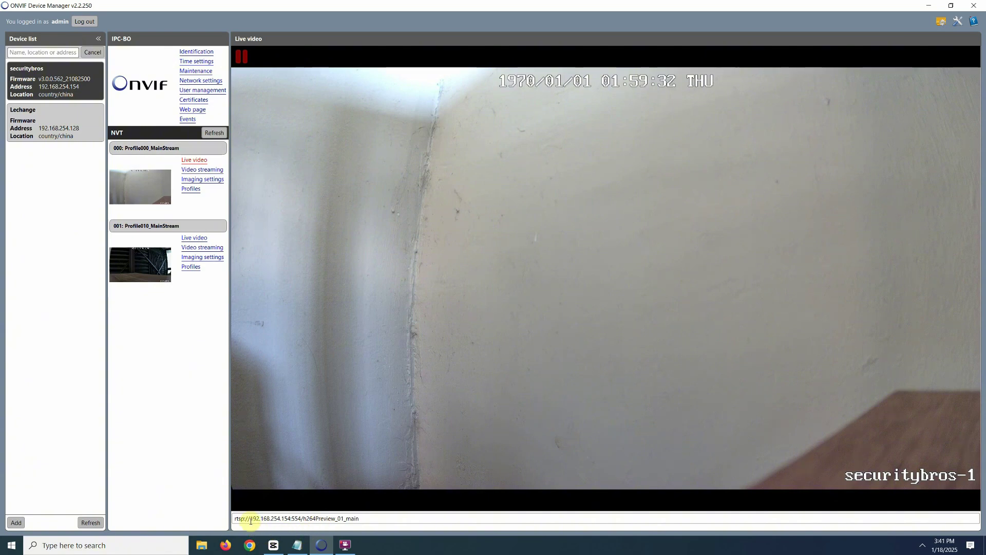
left_click_drag(250, 520, 297, 520)
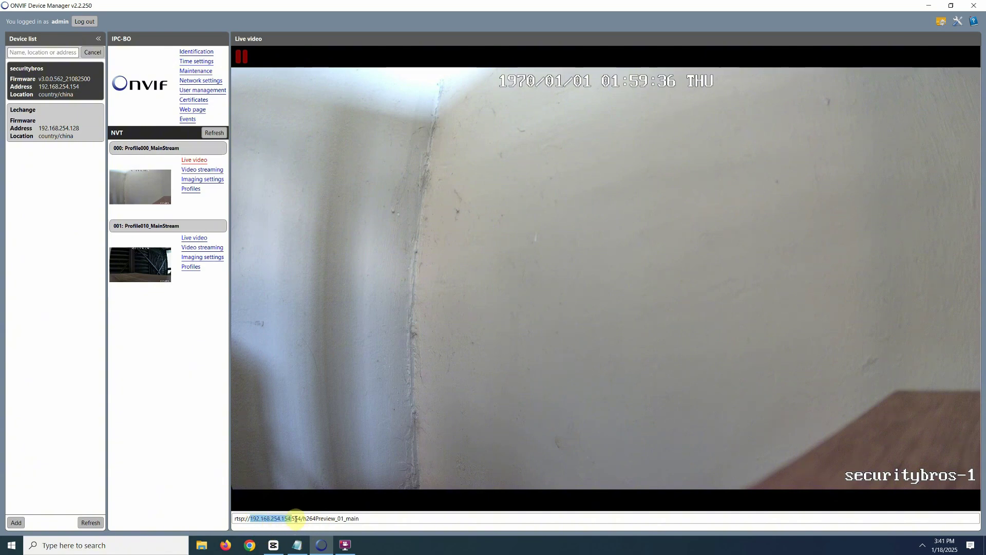
left_click(296, 518)
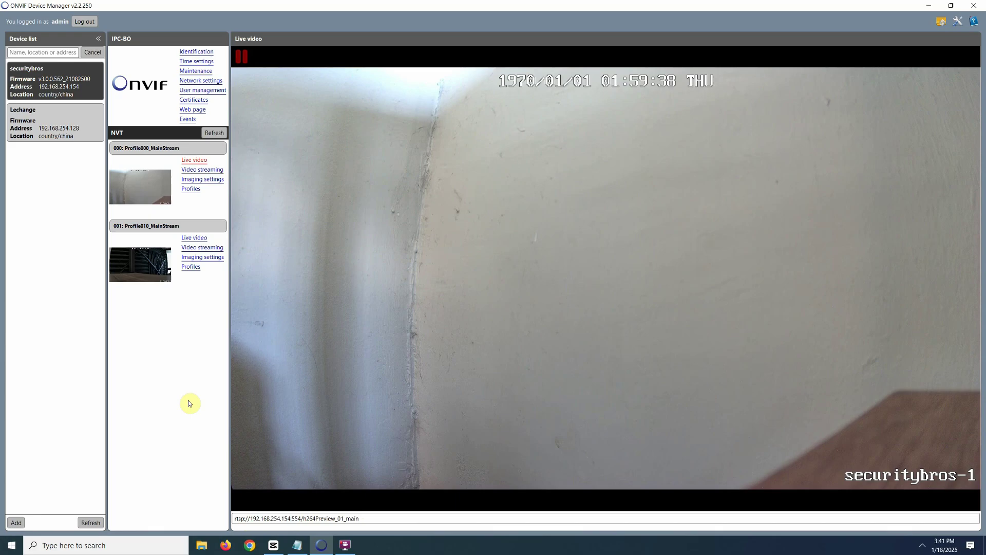